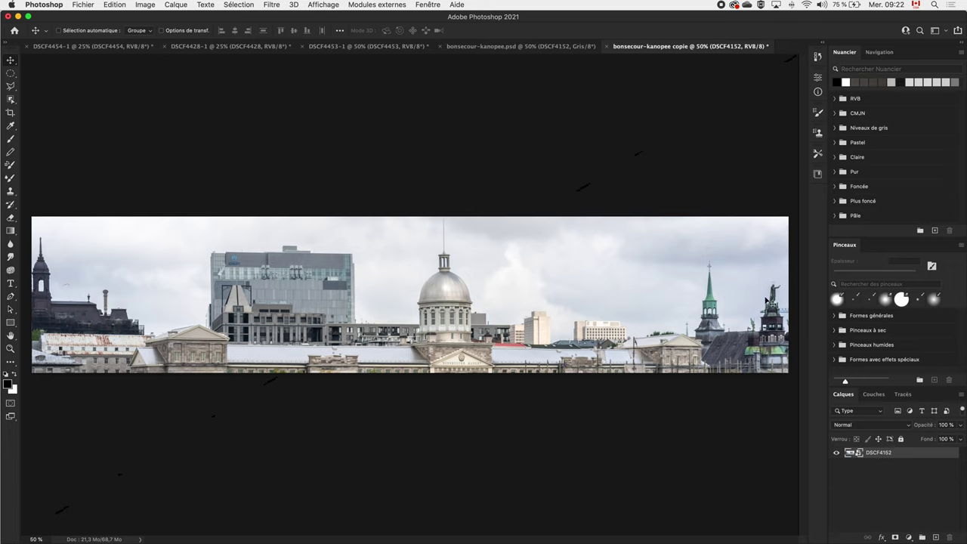
Browse the Image menu's commands to find the sky replacement option
click(147, 4)
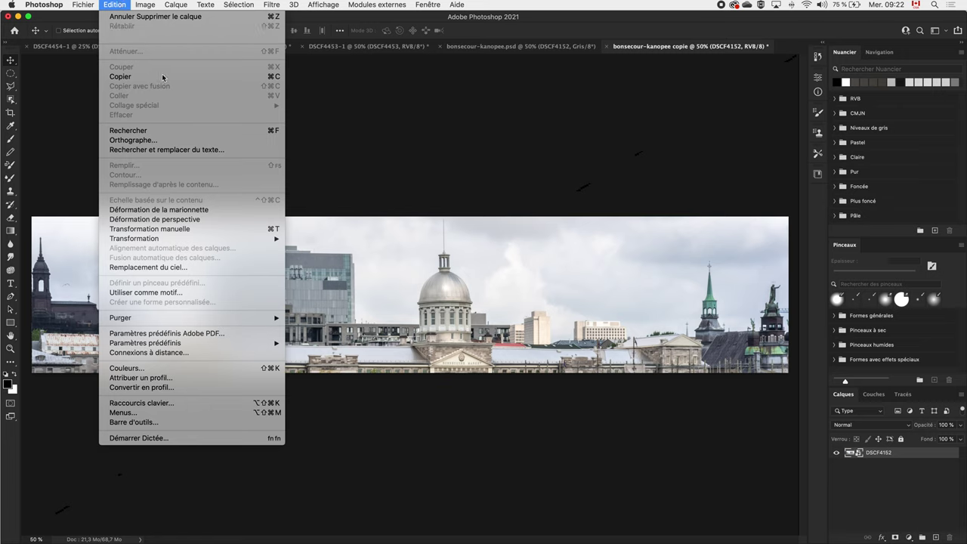
Launch Edit > Sky Replacement on the panorama and move its dialog to the right
click(227, 268)
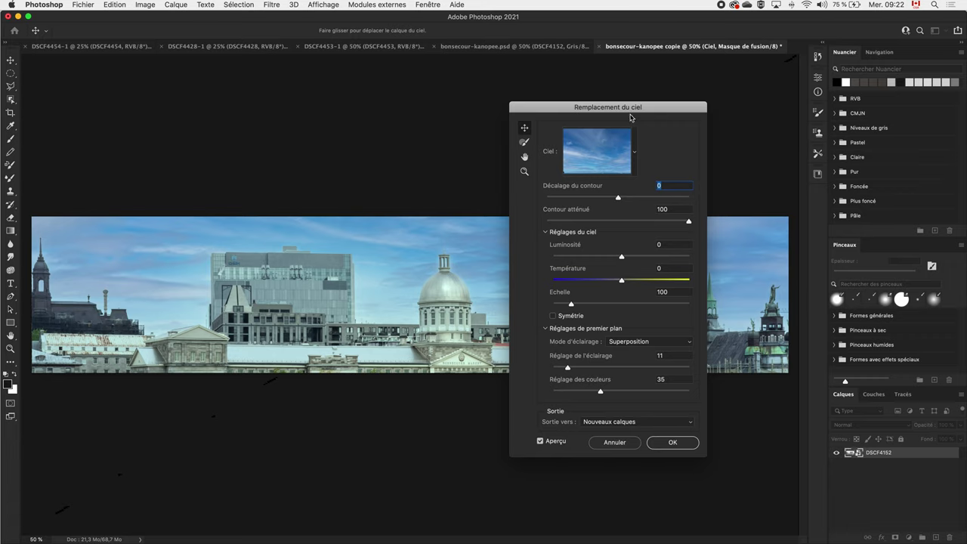
drag(630, 113, 742, 107)
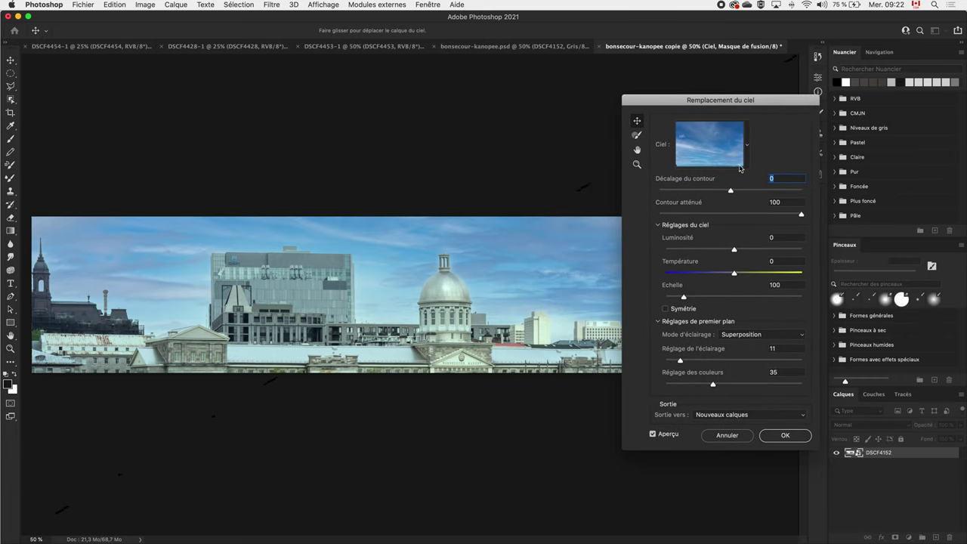
click(750, 155)
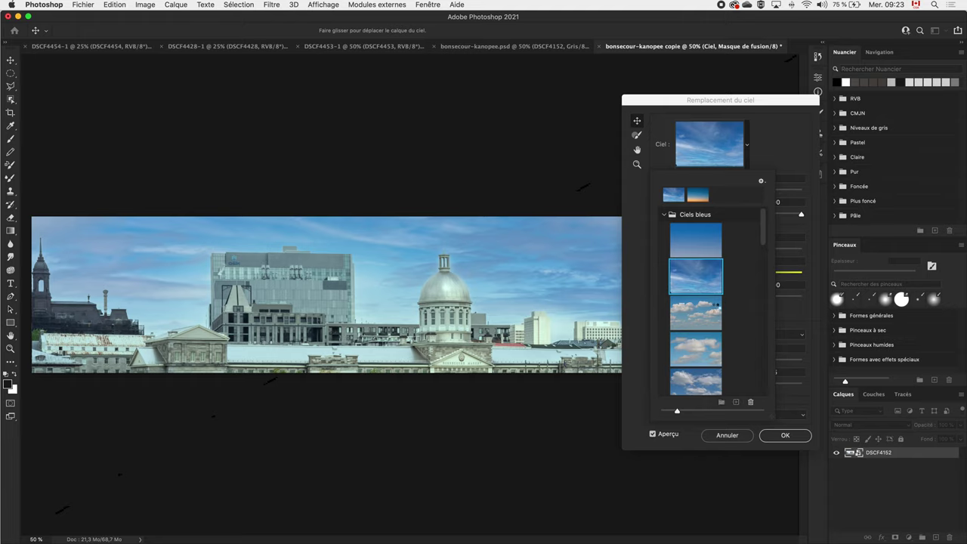
click(716, 310)
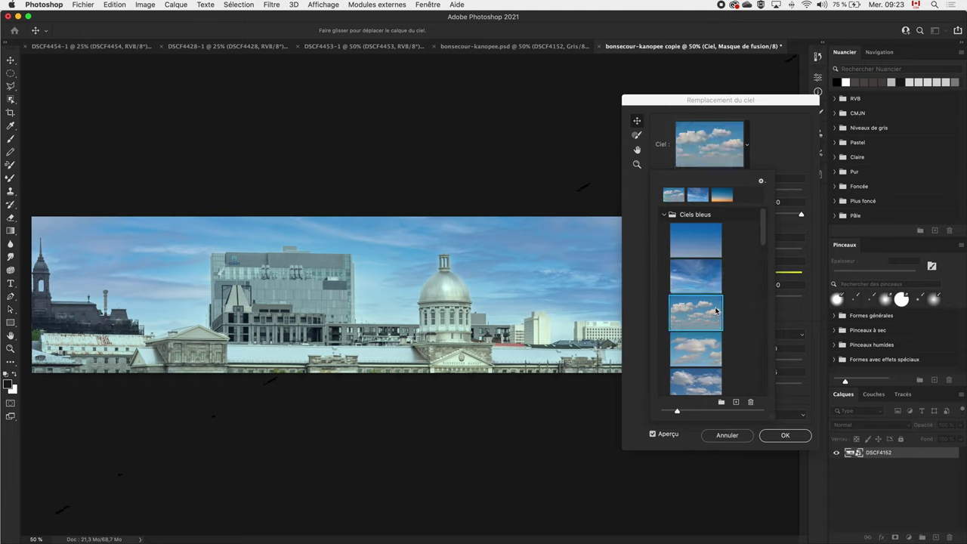
click(708, 361)
click(708, 377)
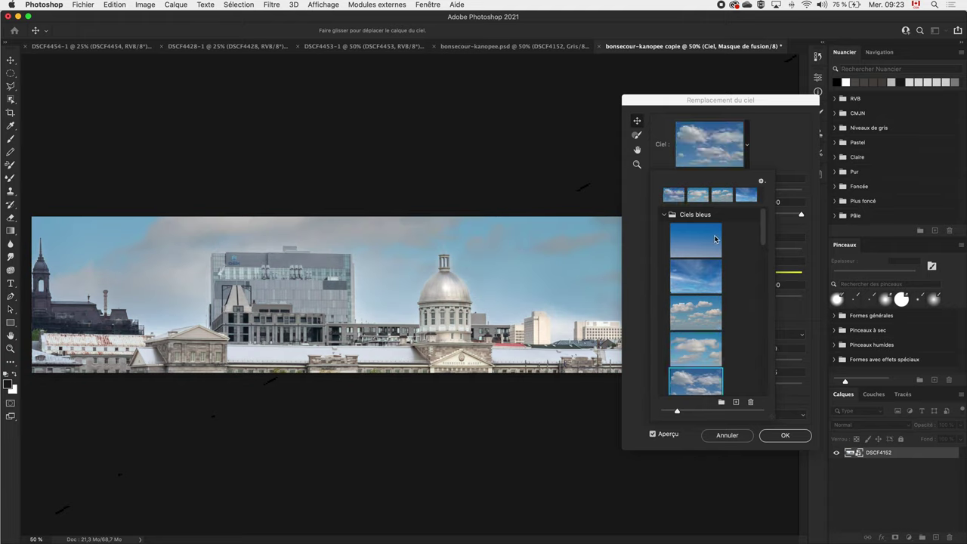
click(705, 277)
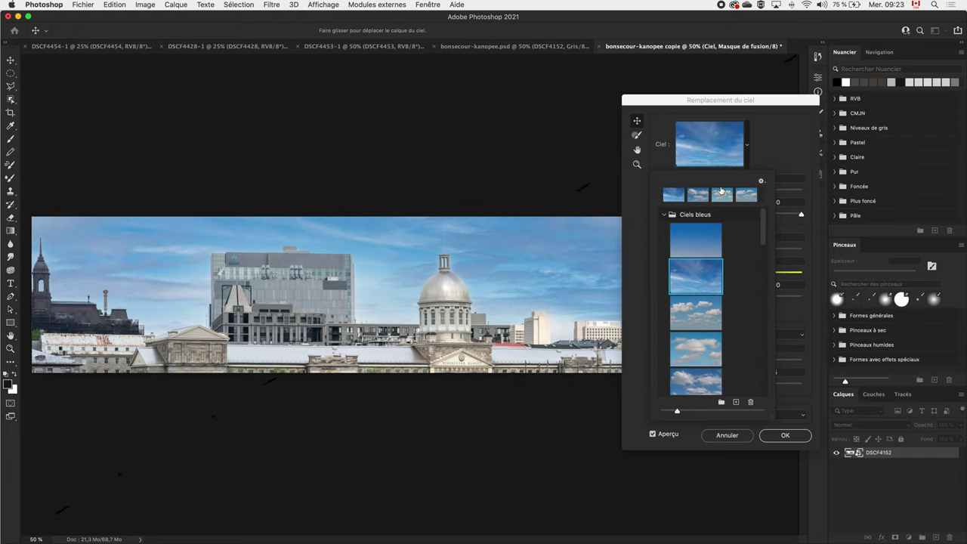
click(721, 193)
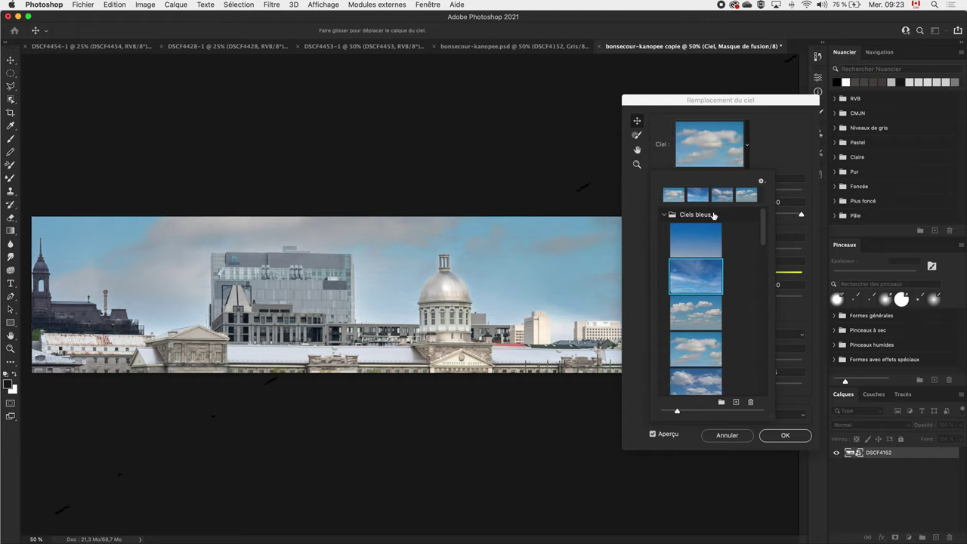
click(708, 324)
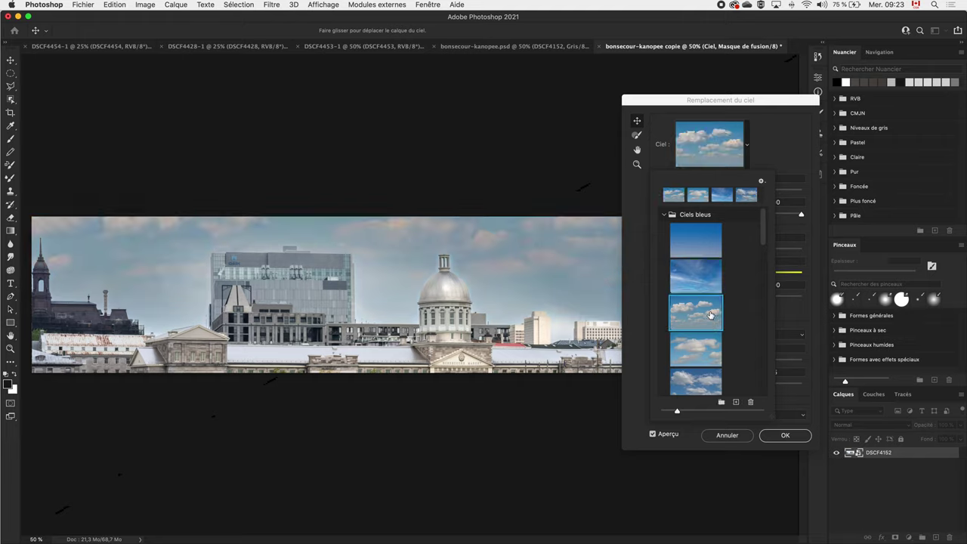
click(708, 269)
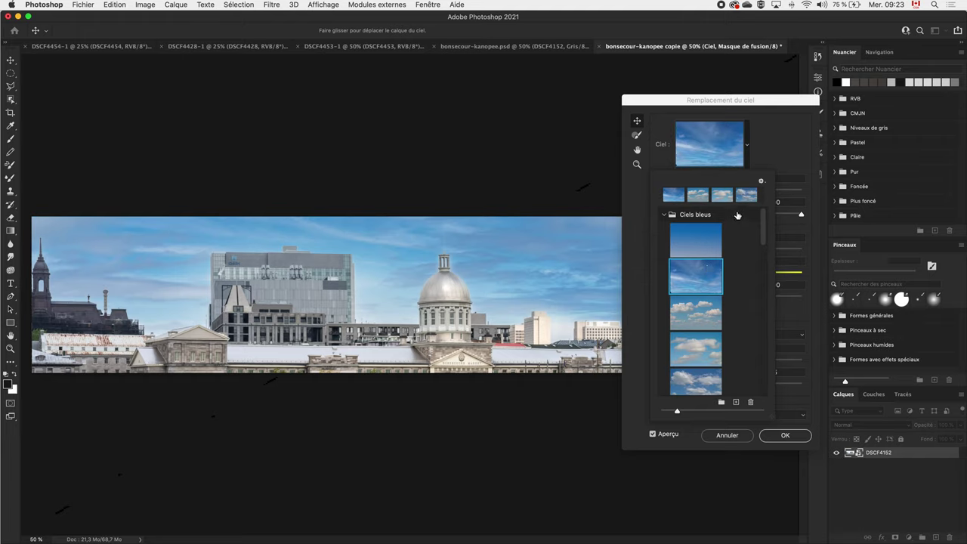
click(664, 215)
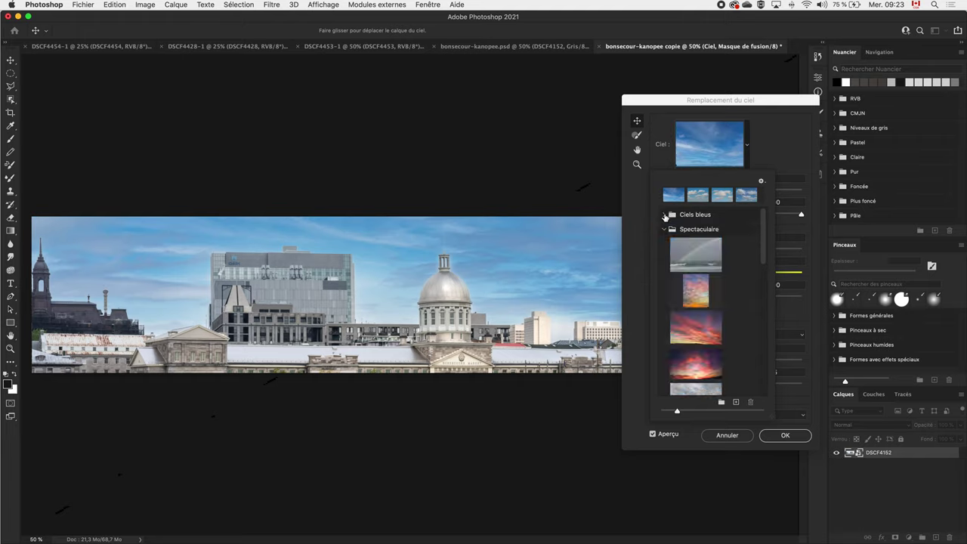
click(687, 262)
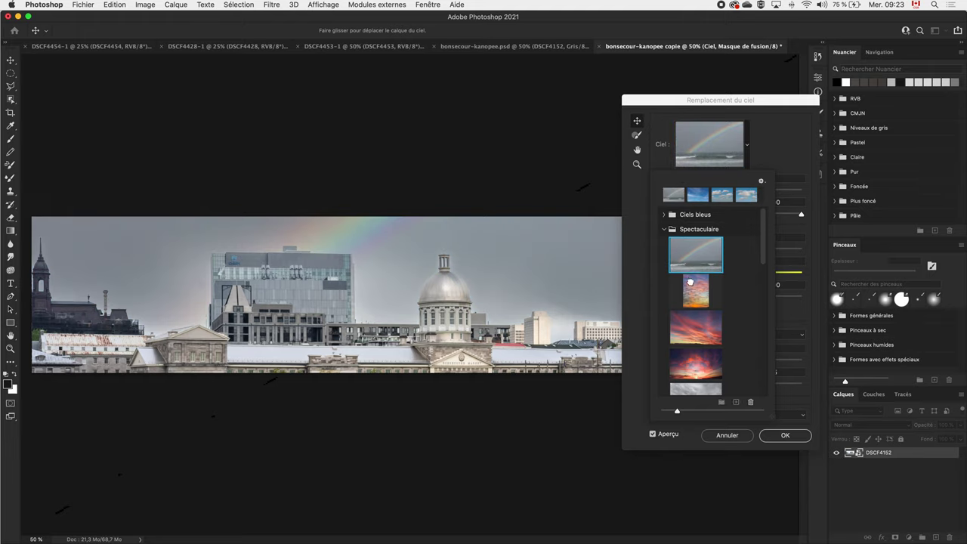
click(693, 280)
click(664, 215)
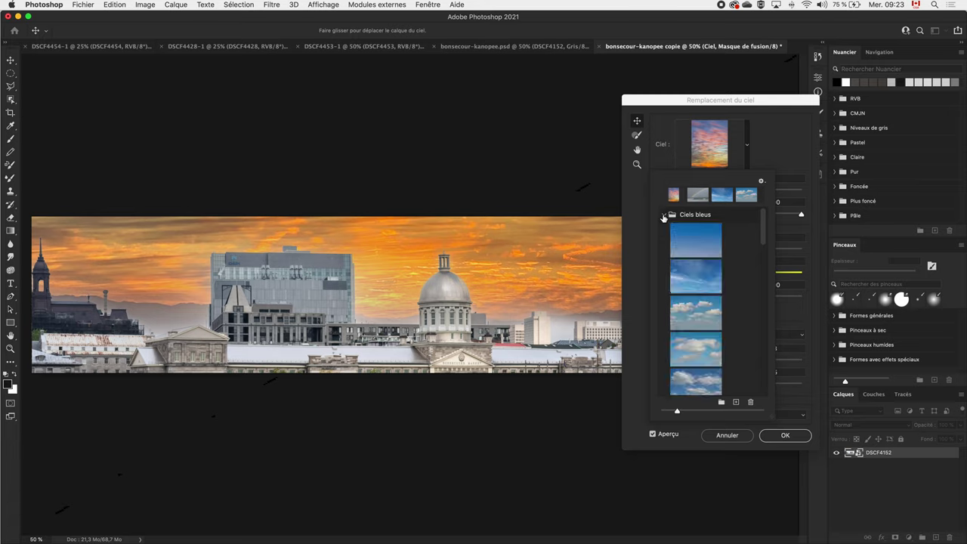
click(708, 286)
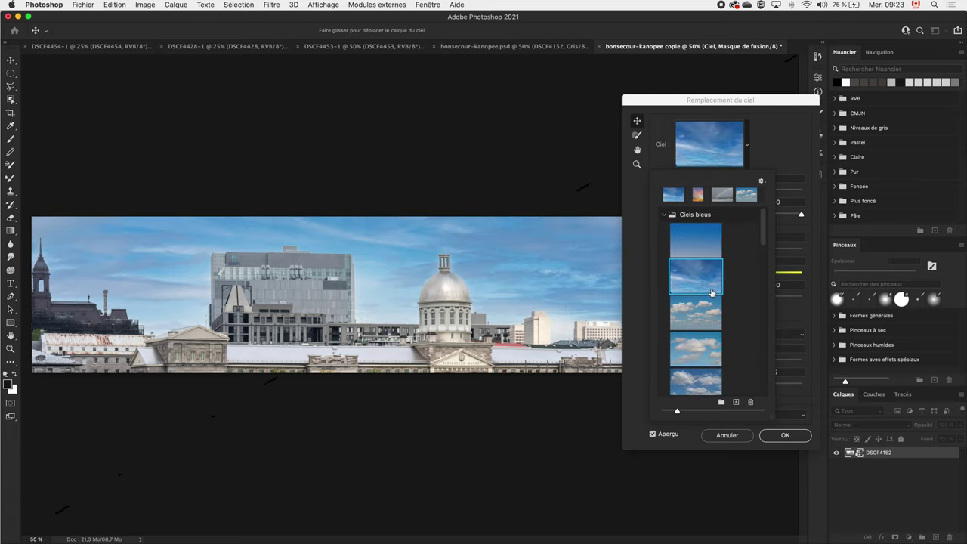
click(768, 150)
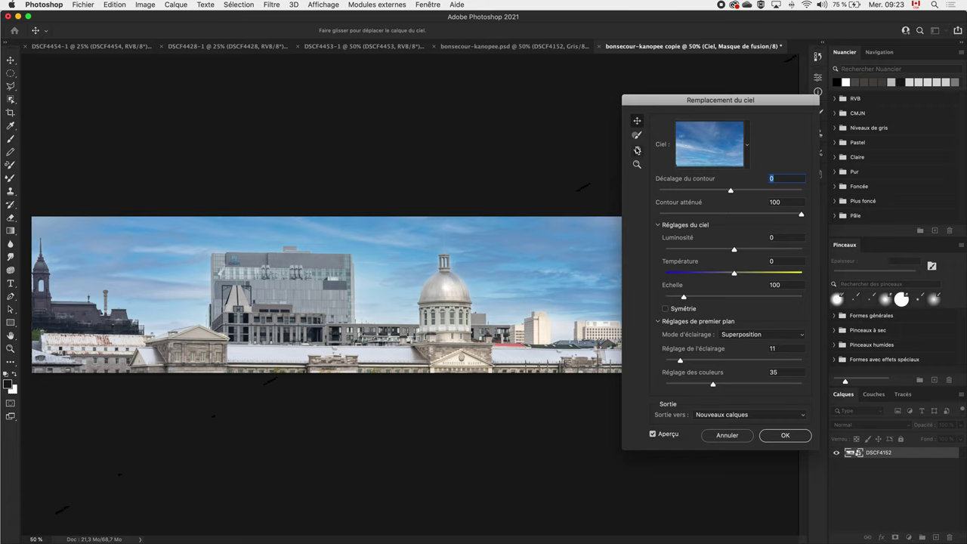
Reposition the blue sky within the panorama and scale it to 206
mouse_move(559, 252)
mouse_down()
mouse_move(373, 250)
mouse_move(539, 270)
mouse_up()
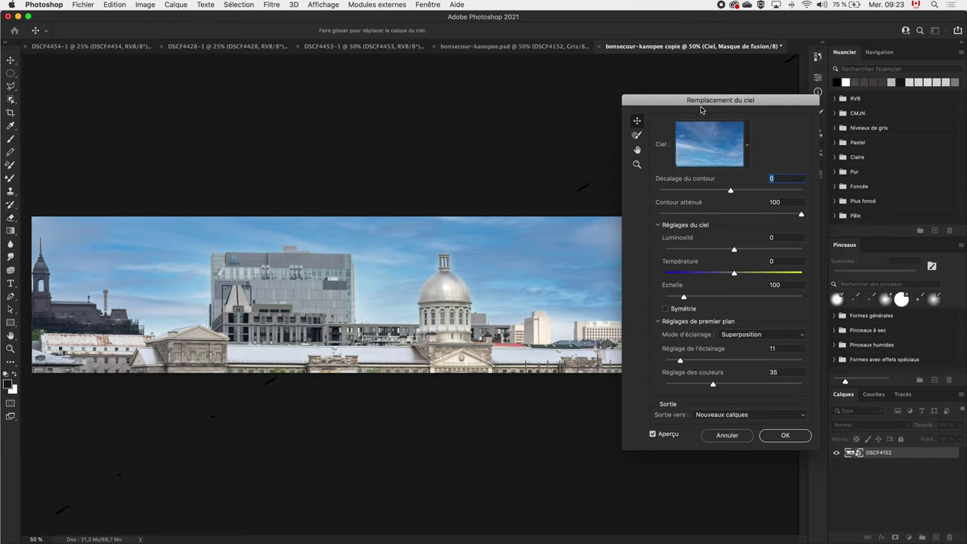
mouse_move(705, 104)
mouse_down()
mouse_move(895, 111)
mouse_move(879, 95)
mouse_up()
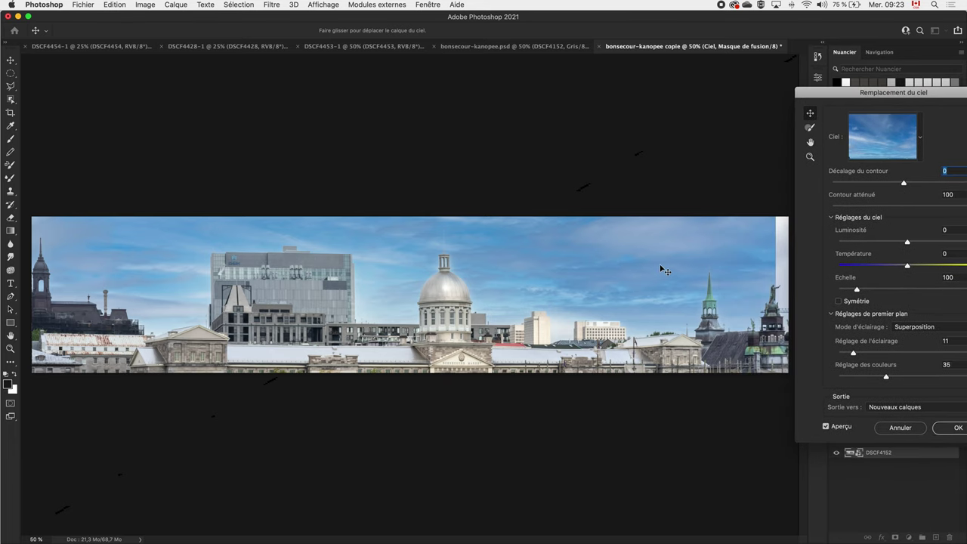
mouse_move(660, 269)
mouse_down()
mouse_move(690, 264)
mouse_move(578, 265)
mouse_up()
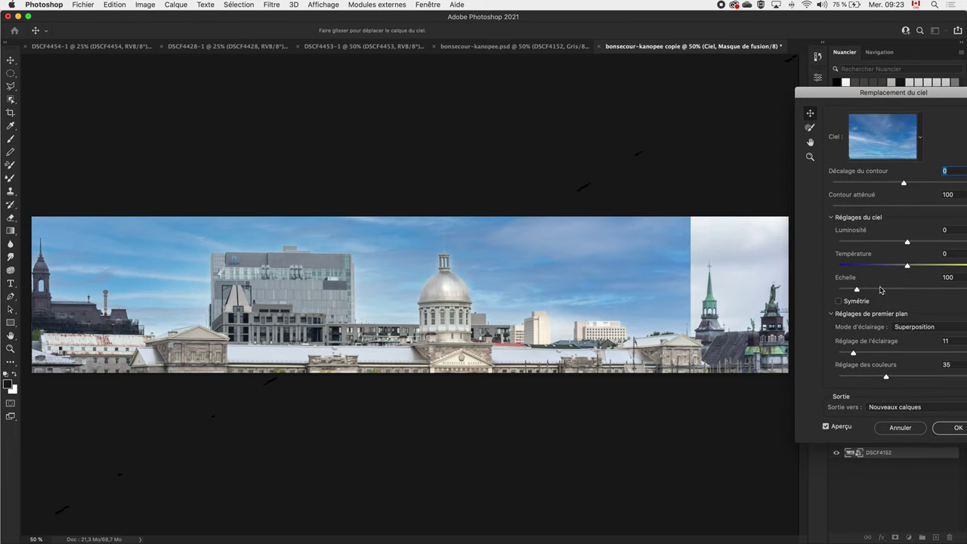
drag(858, 292, 899, 291)
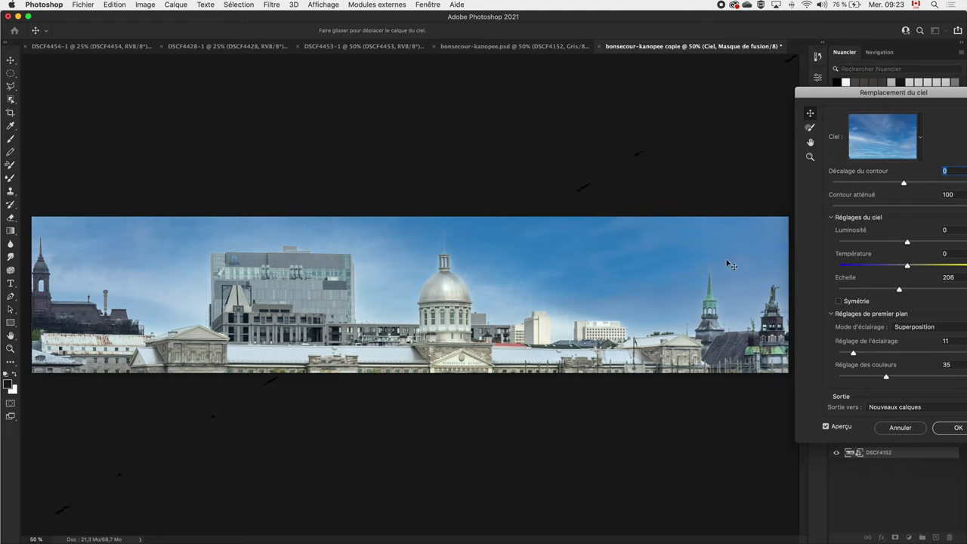
drag(821, 96, 733, 106)
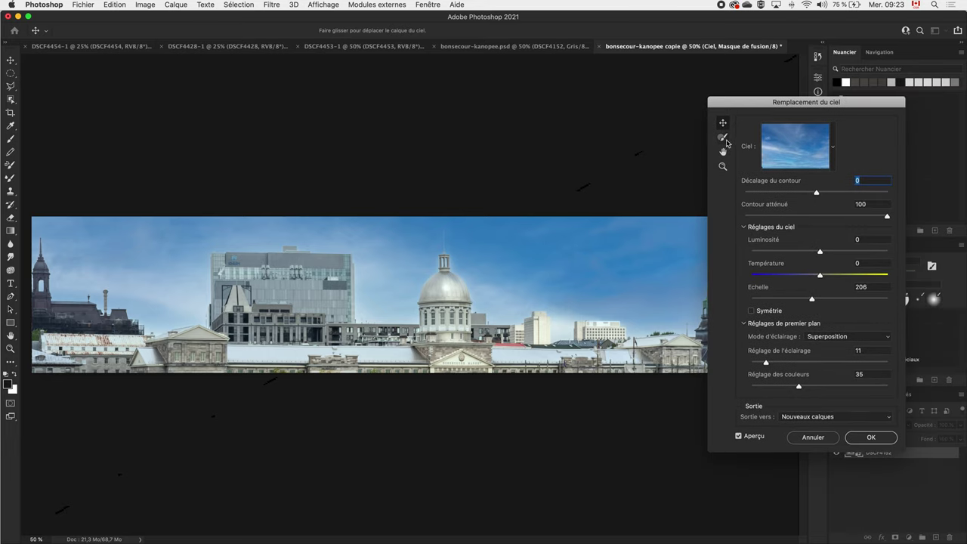
Sky-brush the blue tint off the left buildings, then zoom in to inspect the dome's sky edge
click(724, 138)
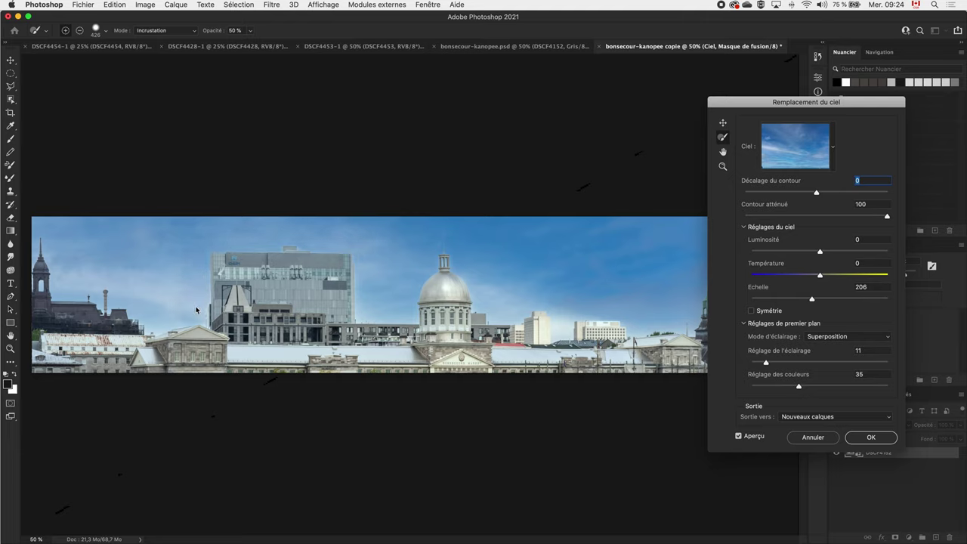
drag(130, 316, 20, 301)
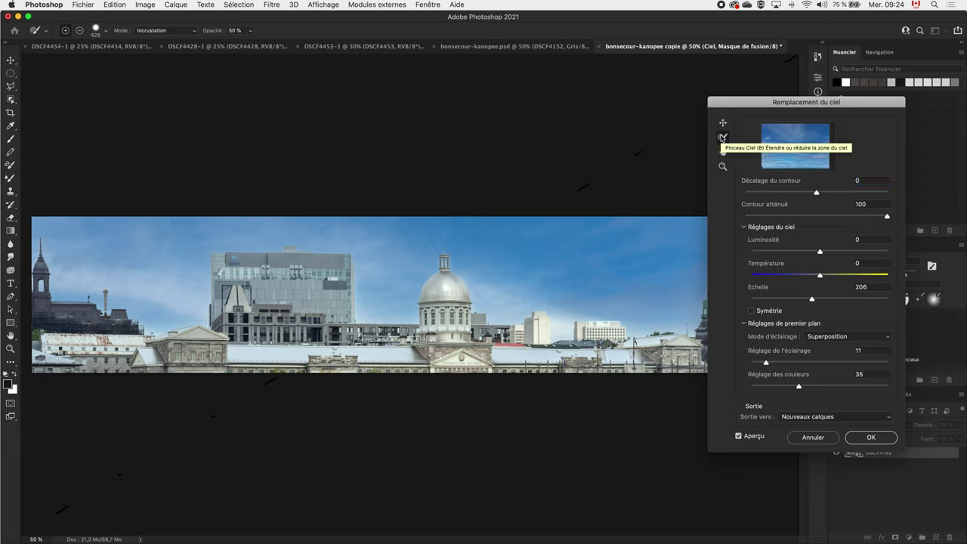
click(723, 152)
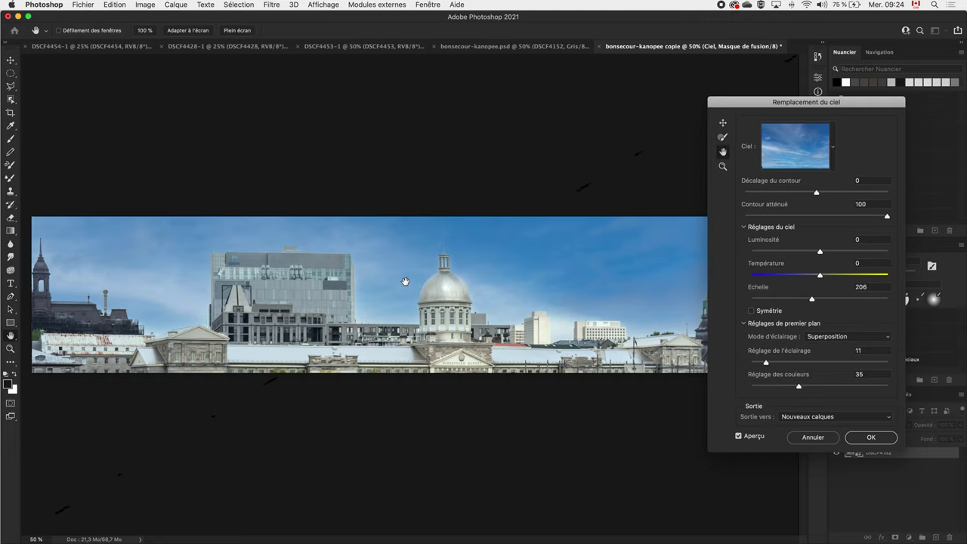
click(454, 276)
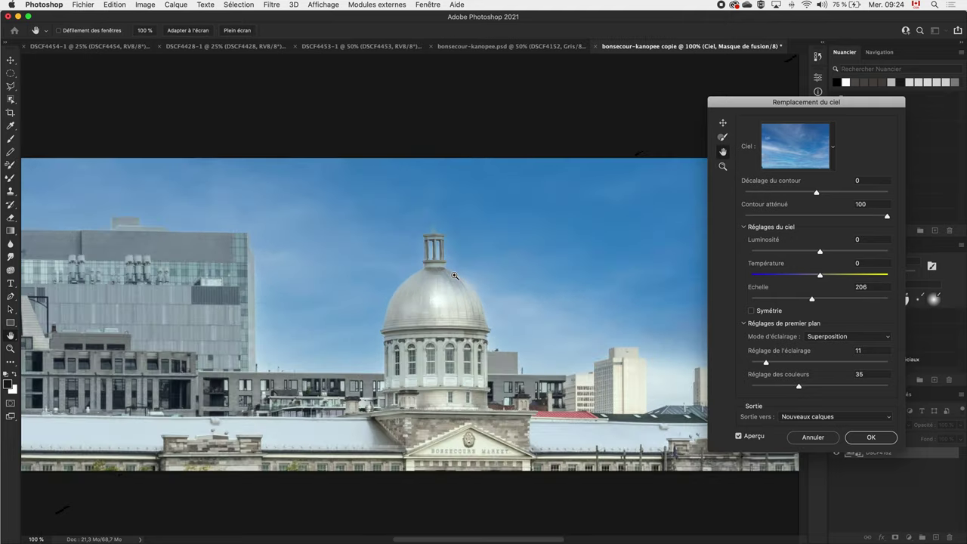
drag(512, 281, 424, 266)
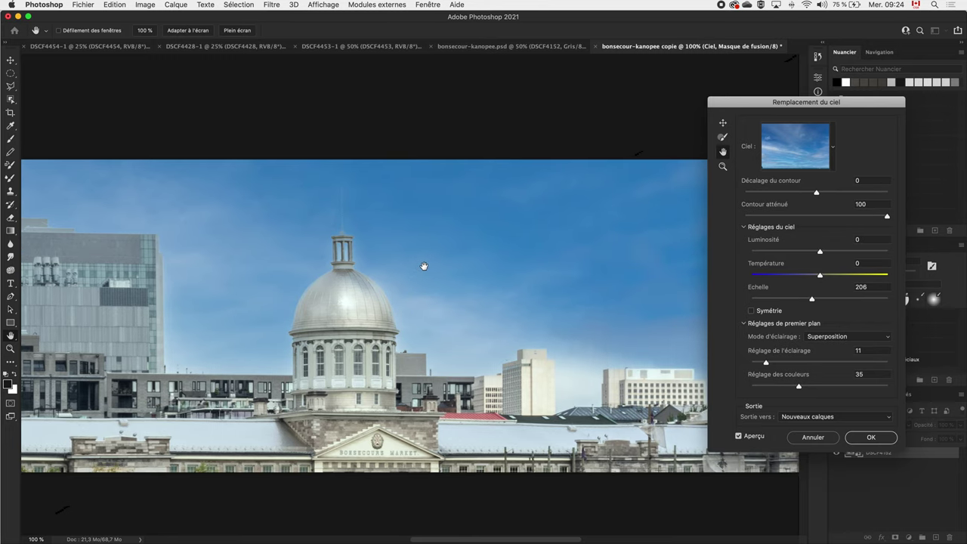
alt+click(423, 267)
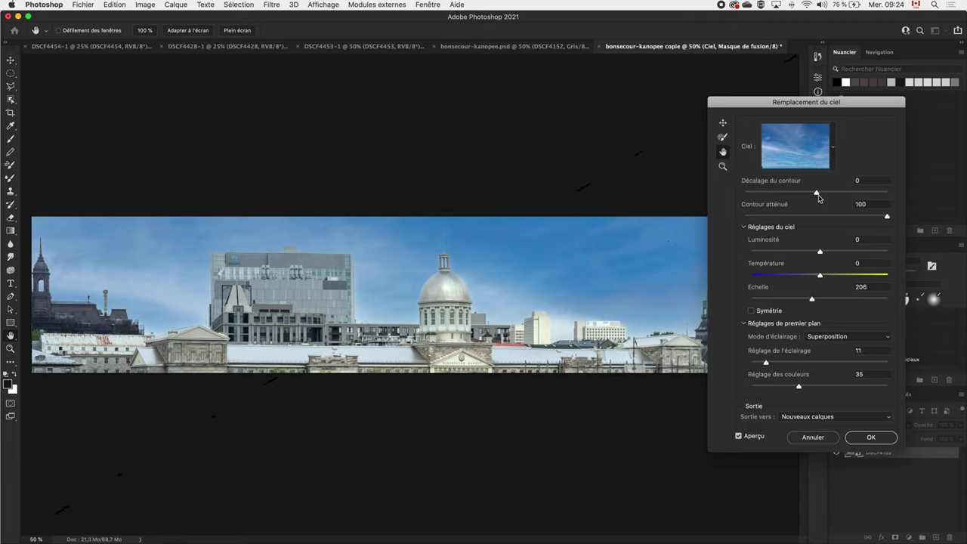
Set Shift Edge to -3, Sky Brightness to 4 and Temperature to -25
drag(816, 194, 782, 193)
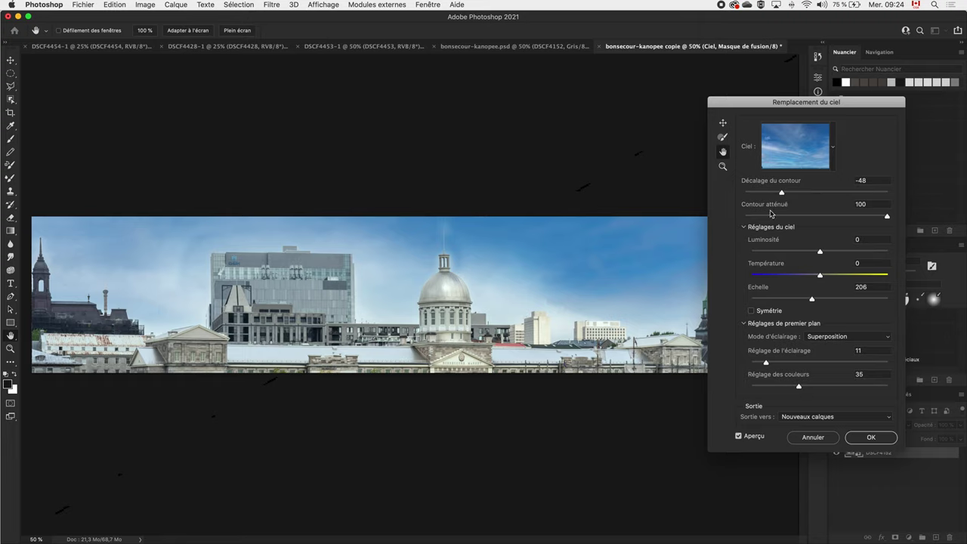
mouse_move(782, 193)
mouse_down()
mouse_move(839, 194)
mouse_move(814, 194)
mouse_up()
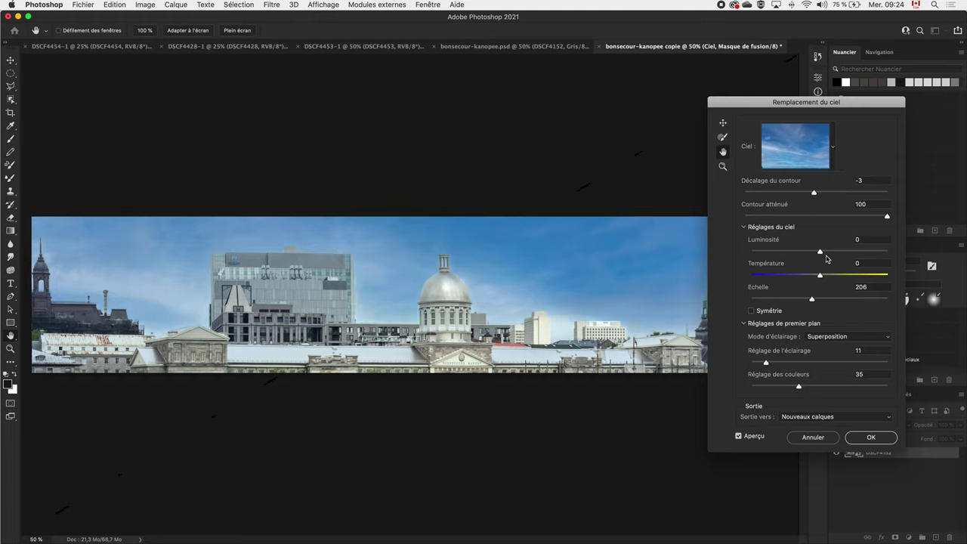
mouse_move(820, 252)
mouse_down()
mouse_move(850, 252)
mouse_move(825, 253)
mouse_up()
drag(818, 276, 803, 277)
Try the Multiply (Produit) lighting mode, then return to Superposition
click(882, 341)
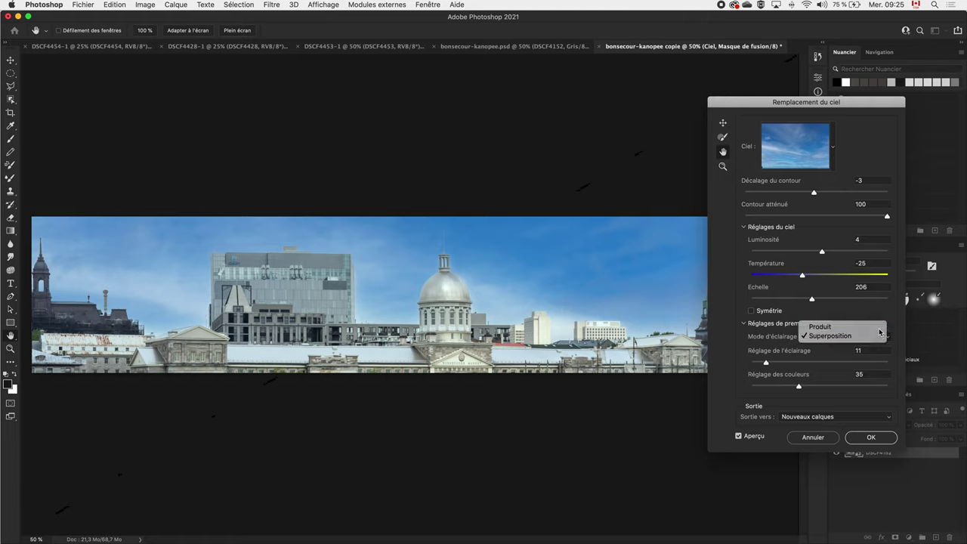
click(875, 327)
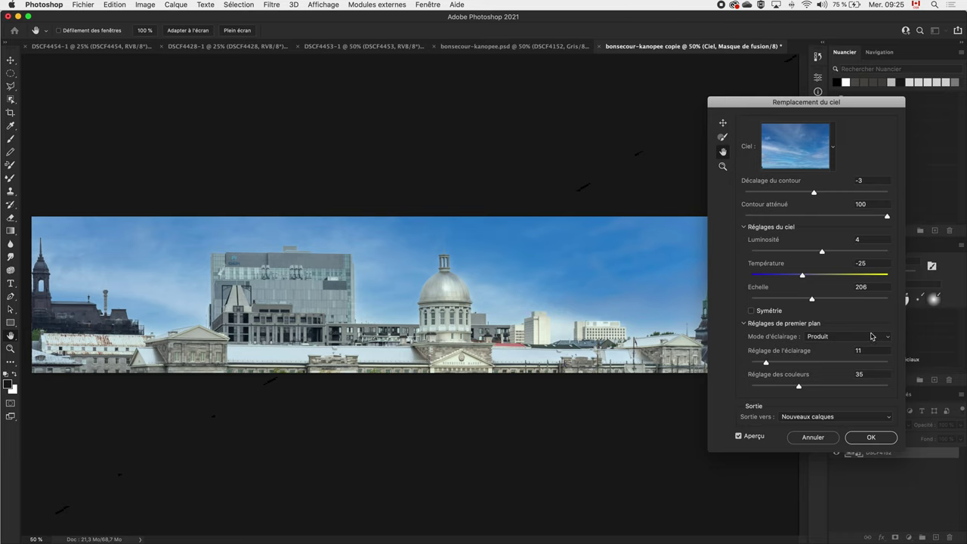
click(874, 338)
click(827, 345)
drag(767, 364, 766, 365)
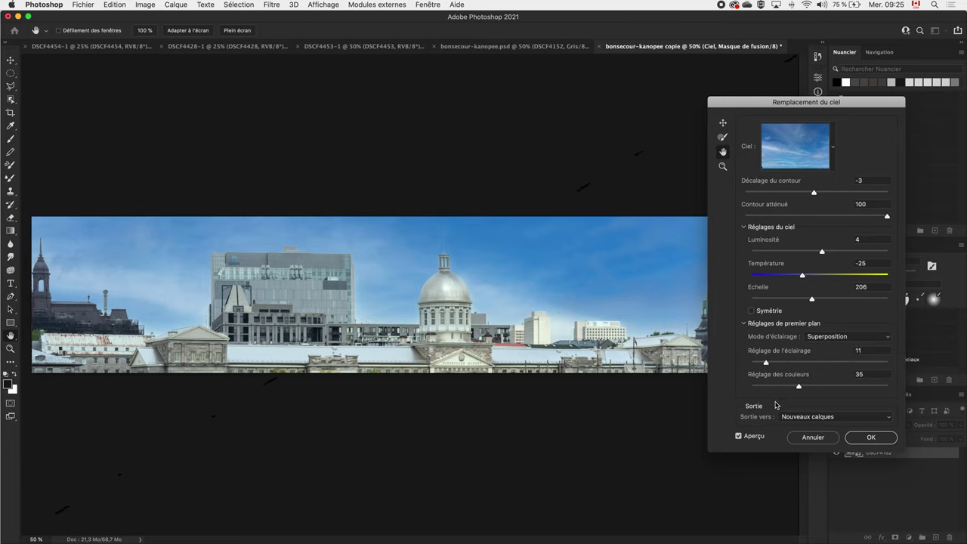
Keep Output To: New Layers and apply the sky replacement
click(796, 417)
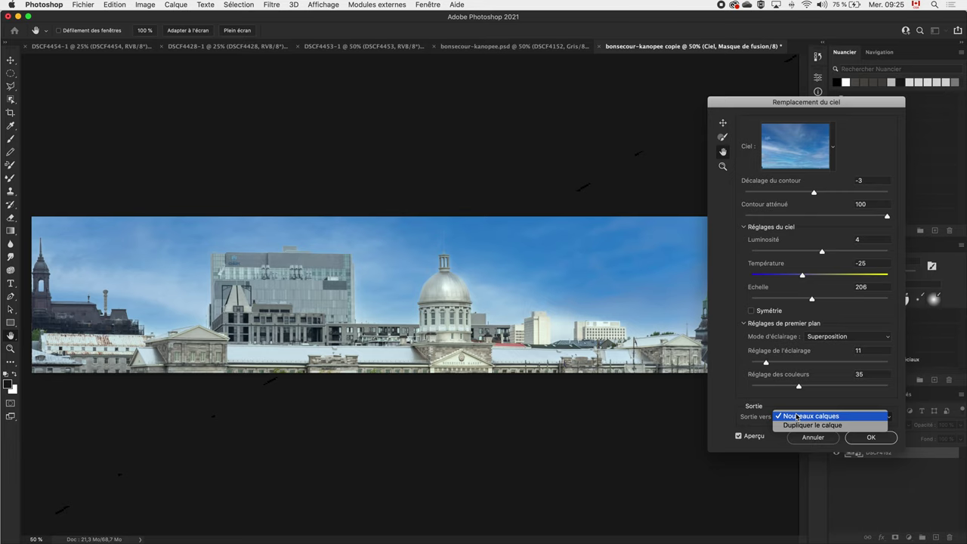
click(796, 416)
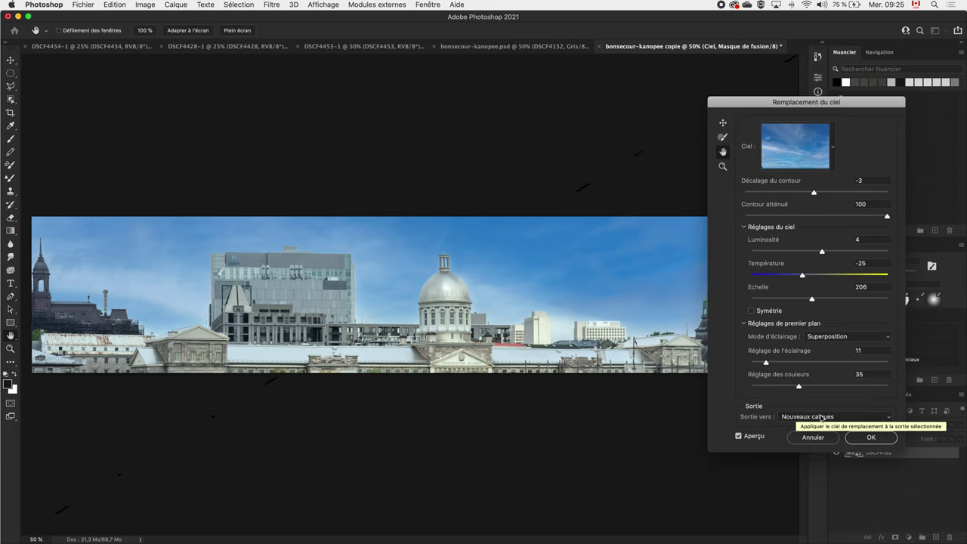
click(866, 436)
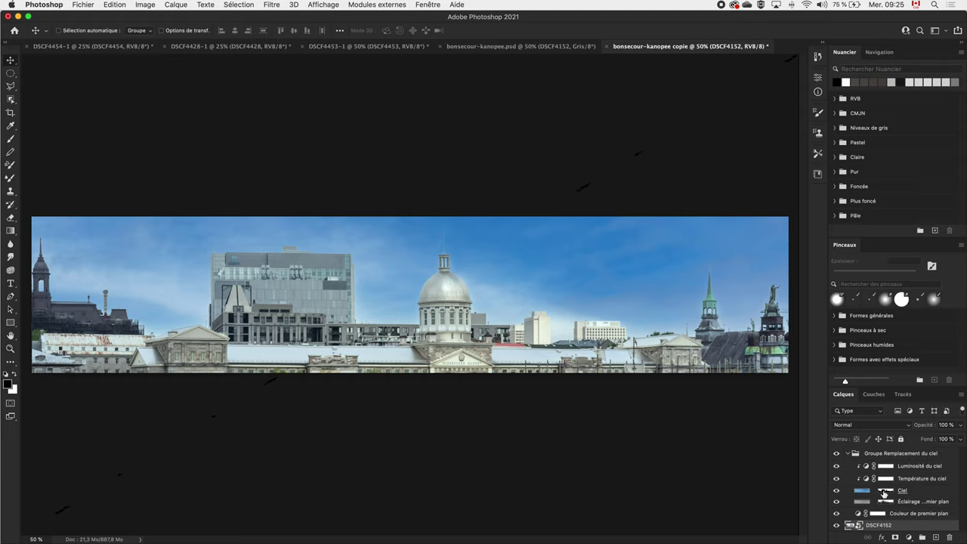
click(848, 453)
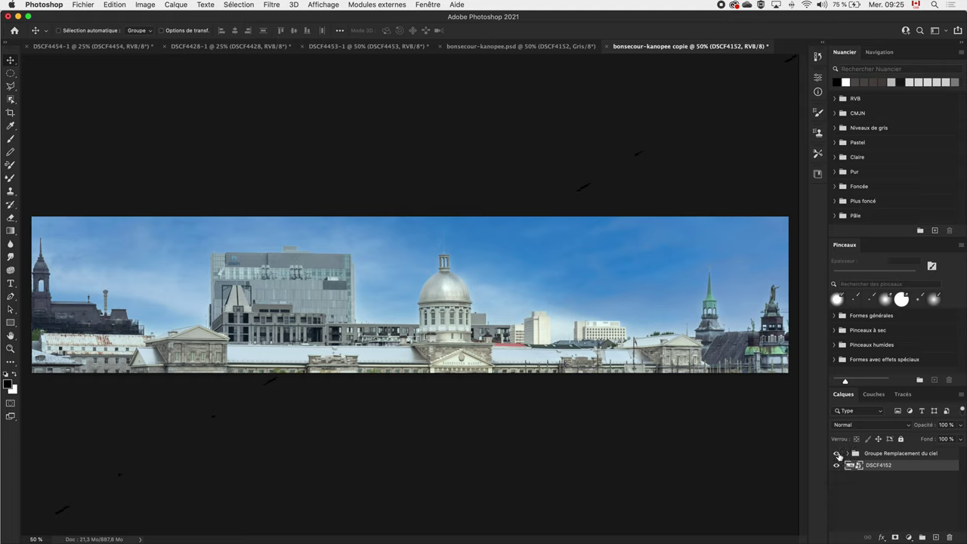
click(836, 453)
click(836, 453)
click(848, 454)
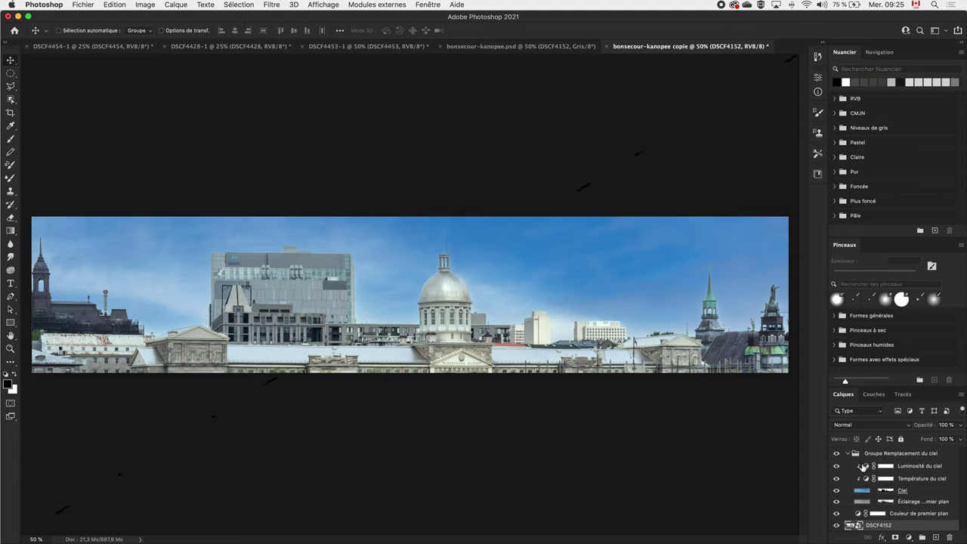
double_click(865, 466)
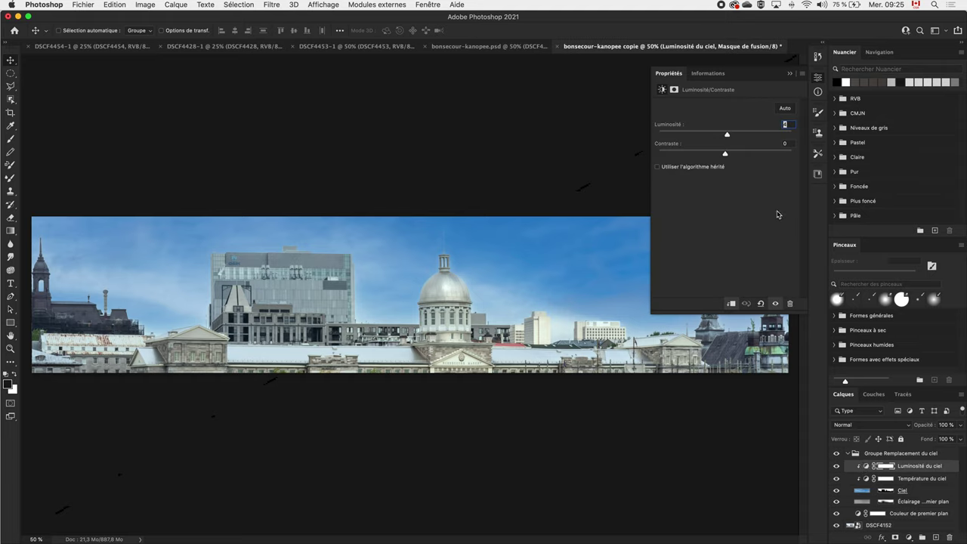
drag(727, 137, 725, 136)
click(791, 74)
click(902, 482)
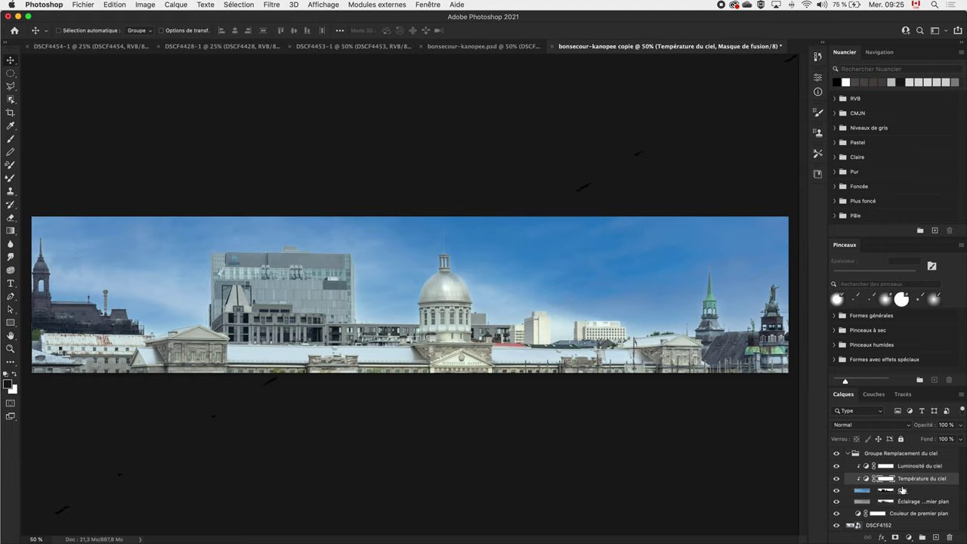
click(836, 491)
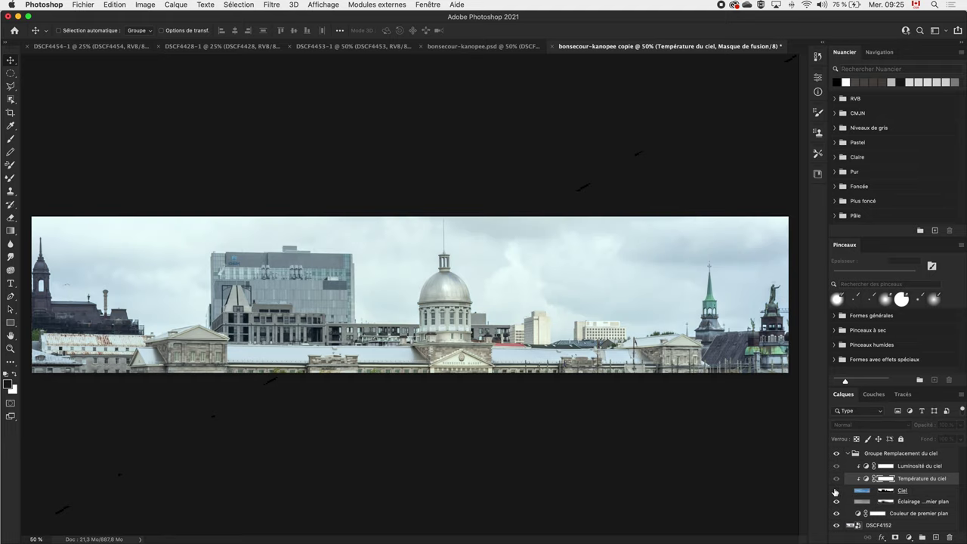